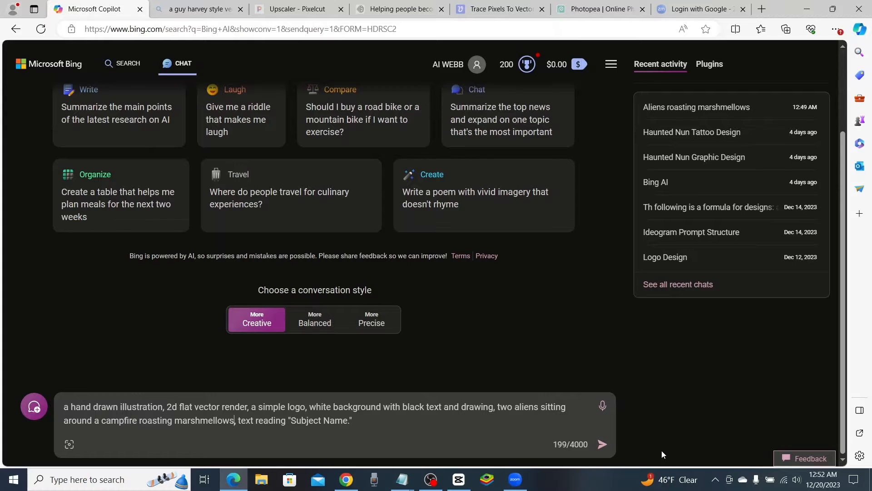
# - Replace the placeholder "Subject Name" in the alien campfire prompt with "Smore Please" and generate the images
pyautogui.press('End')
pyautogui.press('Left')
pyautogui.press('BackSpace')
pyautogui.press('BackSpace')
pyautogui.press('BackSpace')
pyautogui.press('BackSpace')
pyautogui.press('BackSpace')
pyautogui.press('BackSpace')
pyautogui.press('BackSpace')
pyautogui.press('BackSpace')
pyautogui.press('BackSpace')
pyautogui.press('BackSpace')
pyautogui.press('BackSpace')
pyautogui.press('BackSpace')
pyautogui.write('more Please')
pyautogui.press('Return')
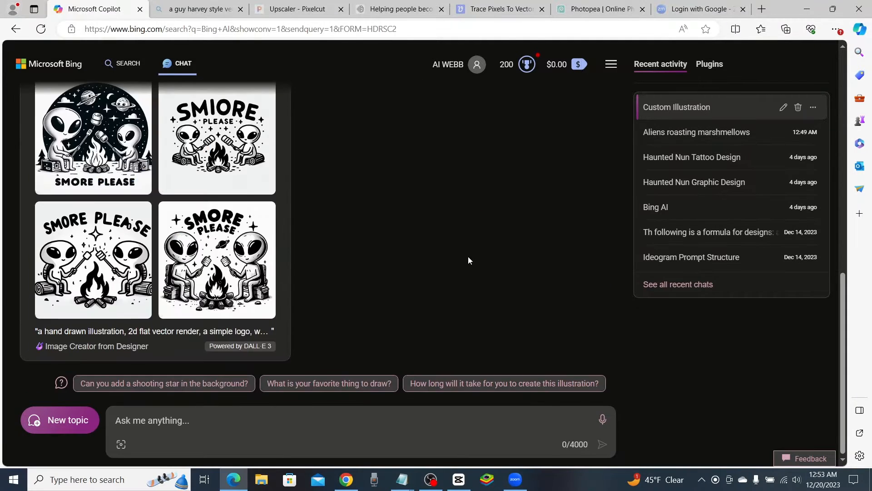
# - Check the first Smore Please design and submit a prompt for an innertube-floating alien with the text "Do Not Disturb"
pyautogui.scroll(1, 468, 260)
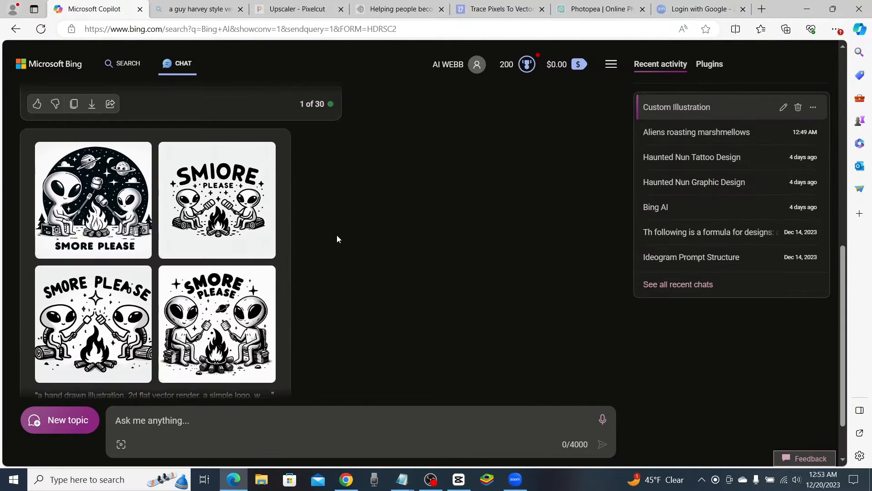
pyautogui.click(94, 196)
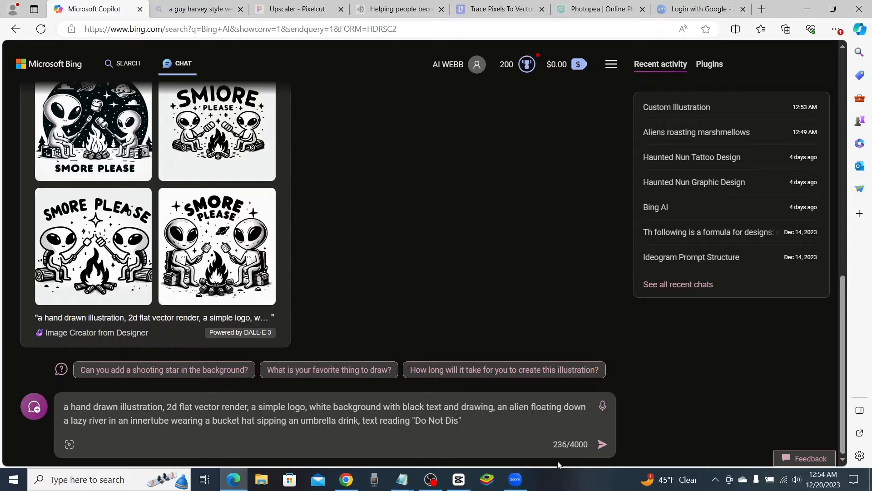
pyautogui.click(612, 447)
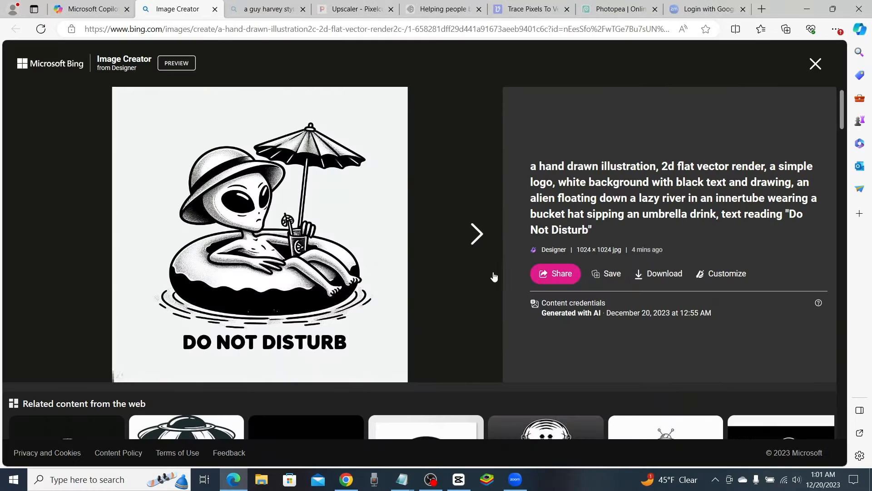
# - Browse the generated Do Not Disturb variations and download the first one, with the straight caption below the alien
pyautogui.click(476, 234)
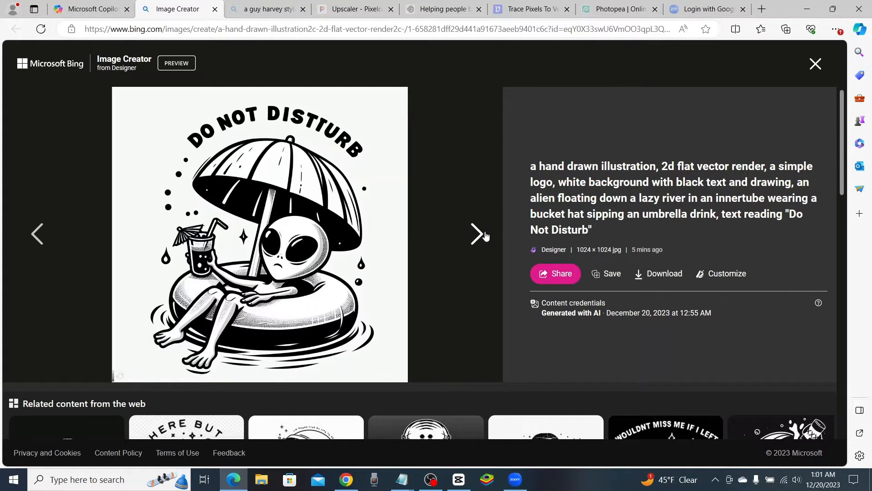
pyautogui.click(485, 236)
pyautogui.click(485, 235)
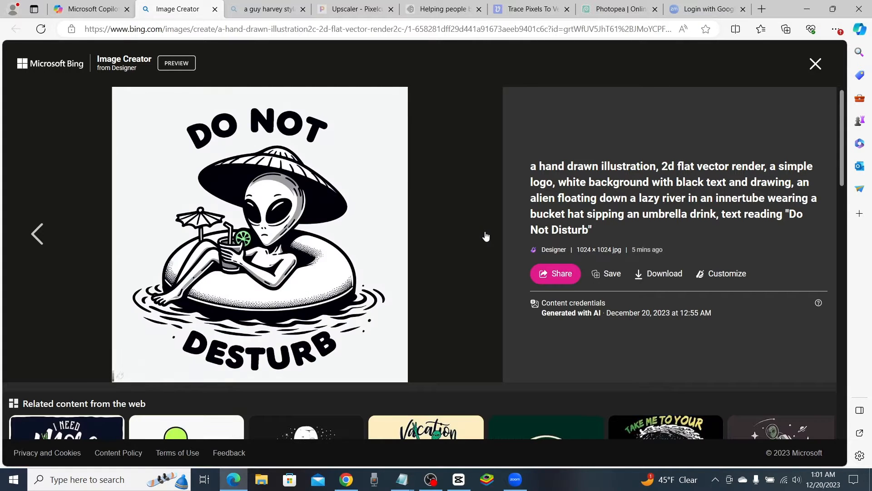
pyautogui.click(42, 235)
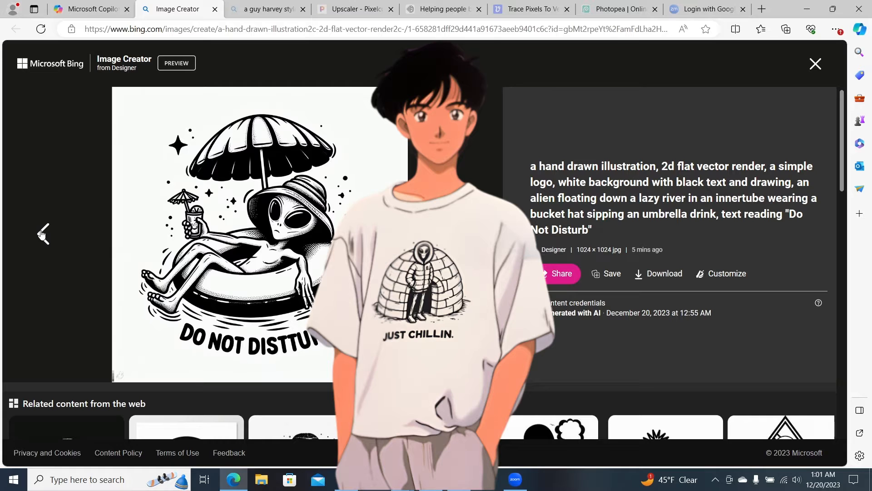
pyautogui.click(42, 235)
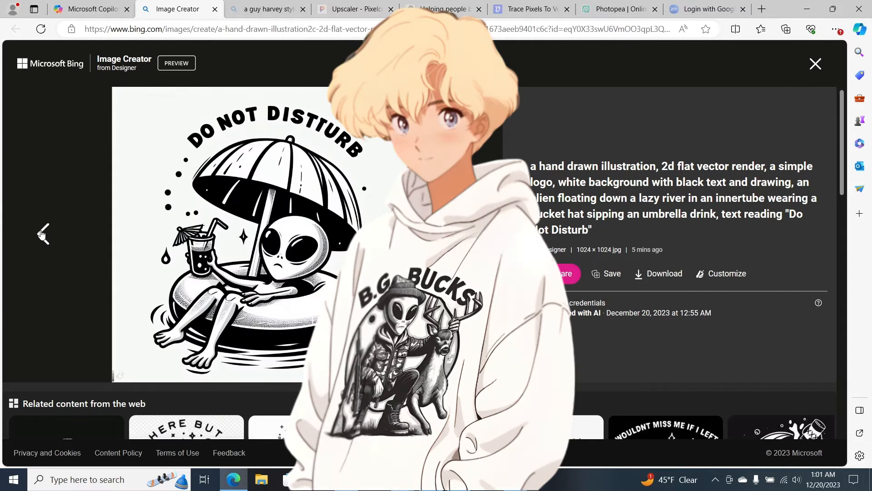
pyautogui.click(42, 235)
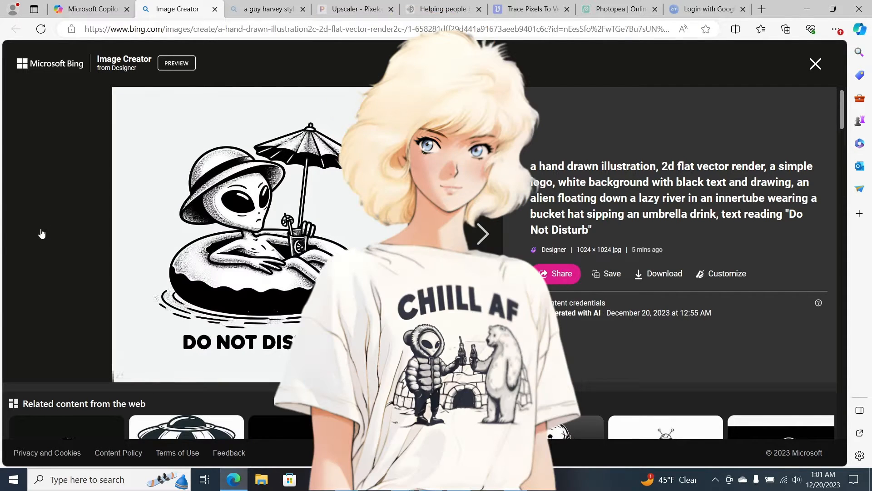
pyautogui.click(657, 275)
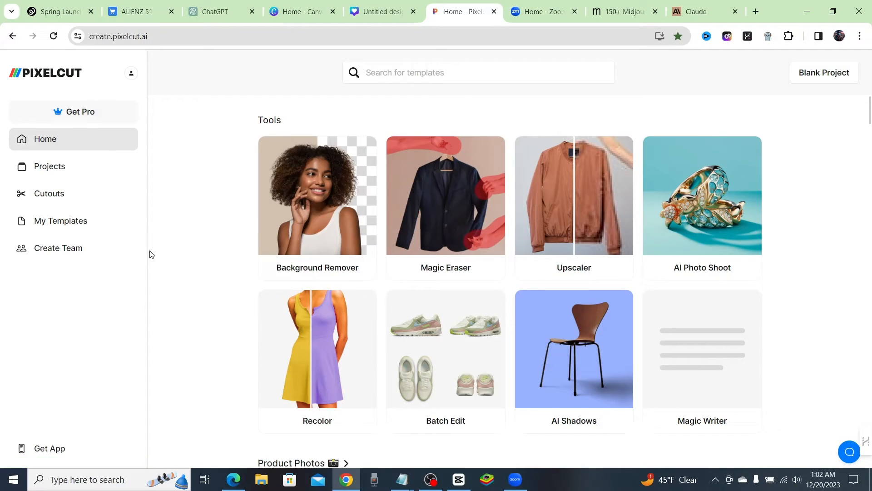
# - Remove the background of the Do Not Disturb JPG with Pixelcut's Background Remover, download the PNG and dismiss the upgrade offer
pyautogui.click(317, 204)
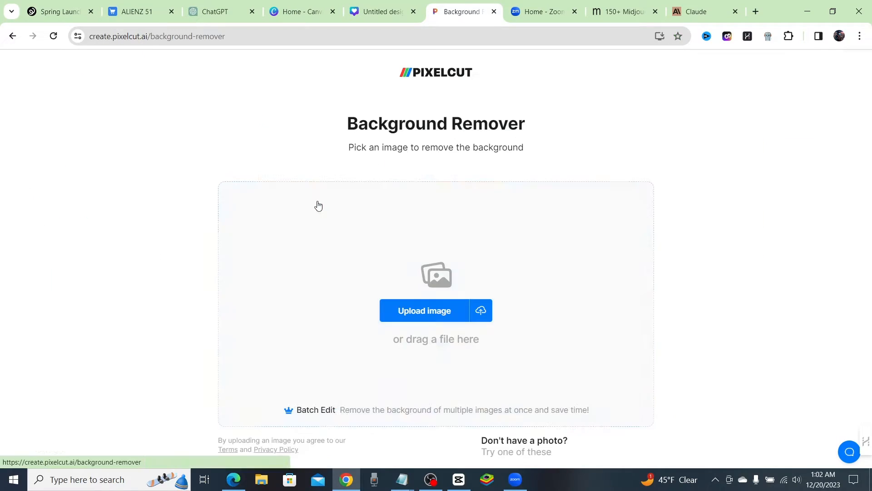
pyautogui.click(444, 312)
pyautogui.click(50, 98)
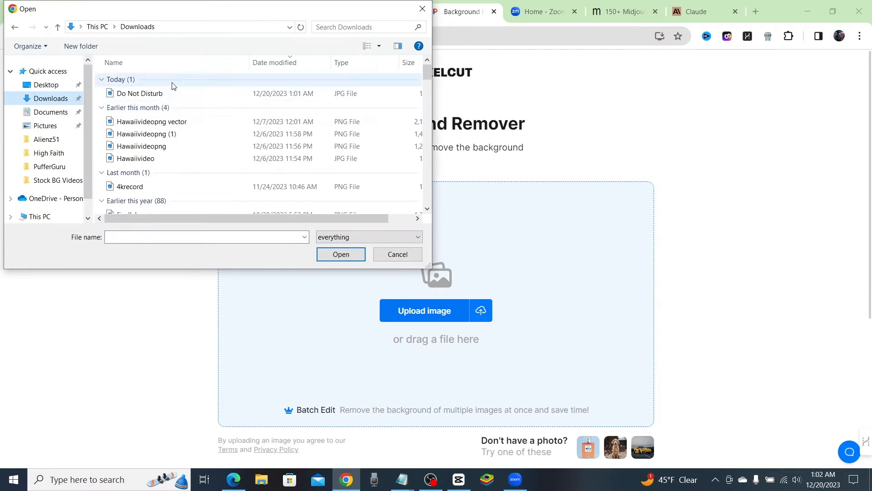
pyautogui.doubleClick(150, 89)
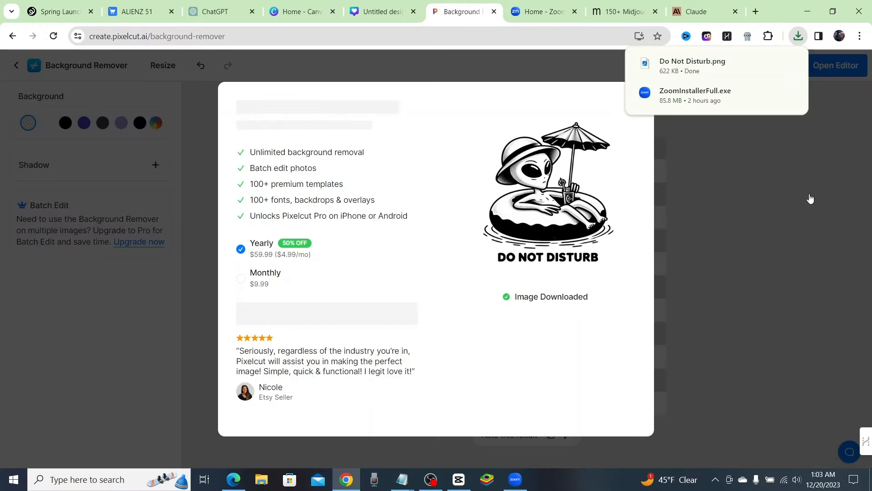
pyautogui.click(808, 195)
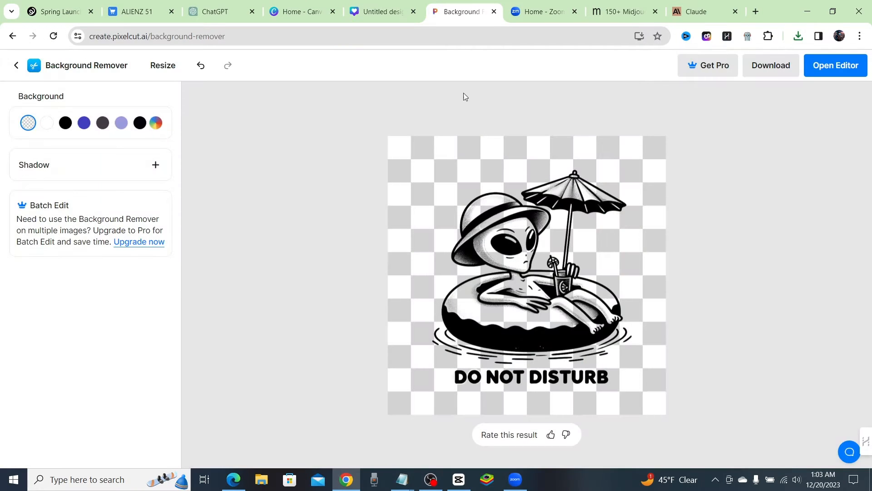
# - Upscale the transparent Do Not Disturb PNG at 2x with the Upscaler tool and download the result
pyautogui.click(15, 65)
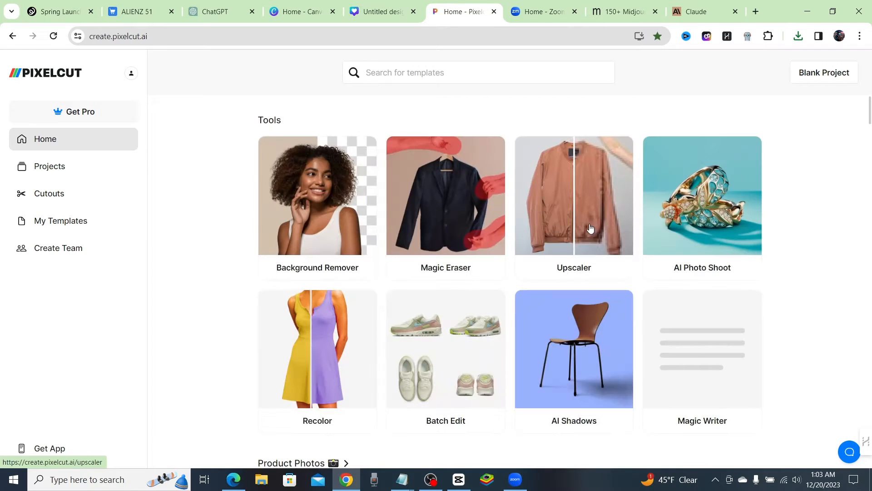
pyautogui.click(589, 229)
pyautogui.click(453, 313)
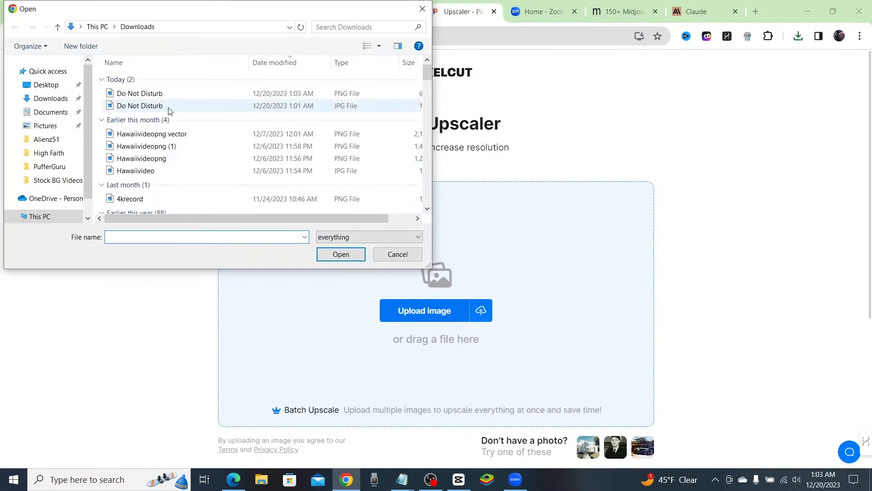
pyautogui.click(150, 92)
pyautogui.click(350, 250)
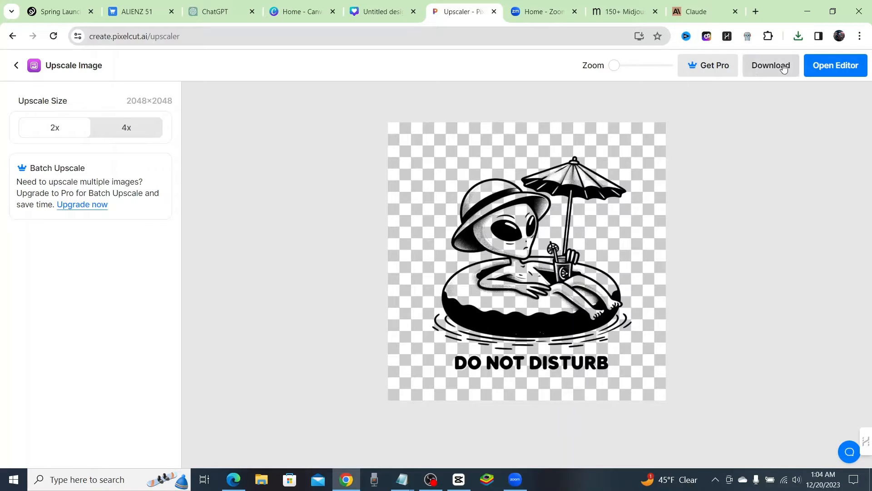
pyautogui.click(771, 65)
pyautogui.click(706, 198)
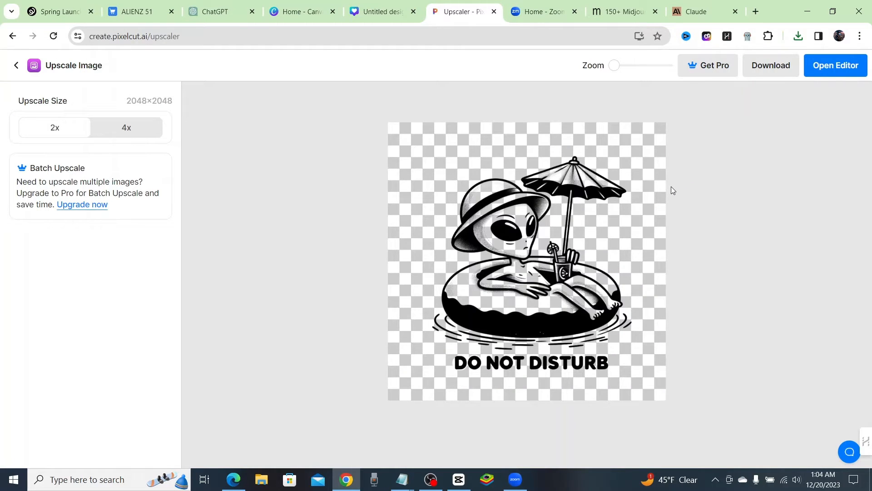
# - Reload the transparent Do Not Disturb PNG into the Upscaler and download its 2x version again
pyautogui.click(65, 130)
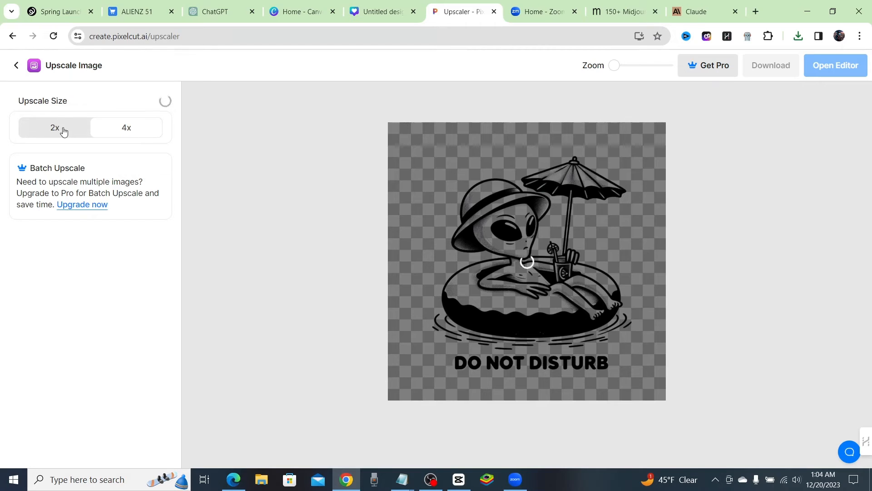
pyautogui.click(16, 68)
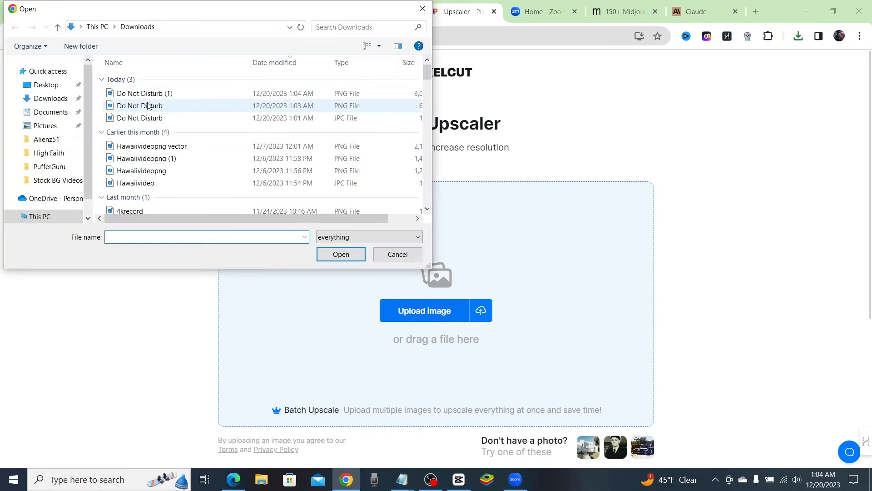
pyautogui.click(150, 106)
pyautogui.click(337, 251)
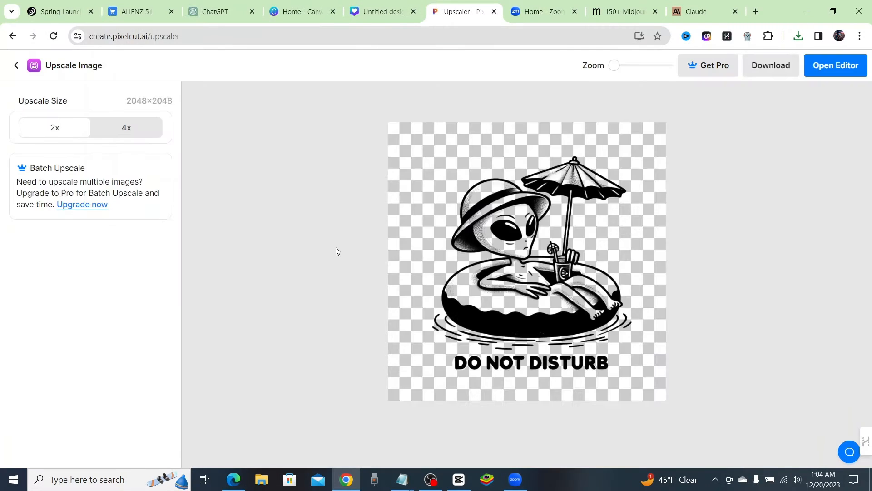
pyautogui.click(768, 65)
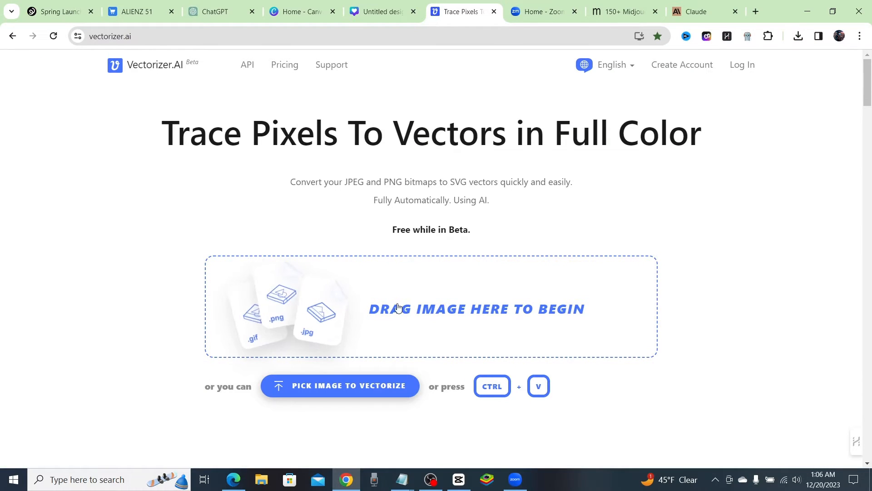
# - Upload the upscaled Do Not Disturb (2) PNG to Vectorizer.AI and trace it into a vector
pyautogui.click(398, 308)
pyautogui.click(150, 91)
pyautogui.click(339, 253)
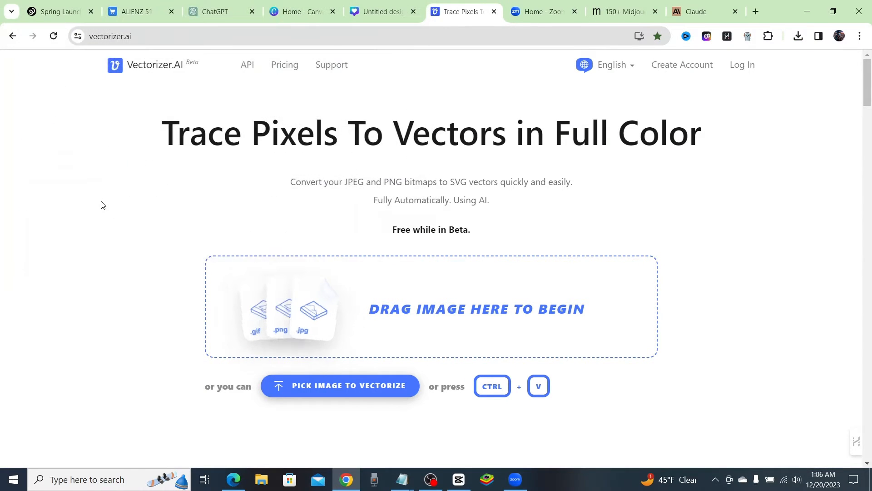
pyautogui.click(822, 443)
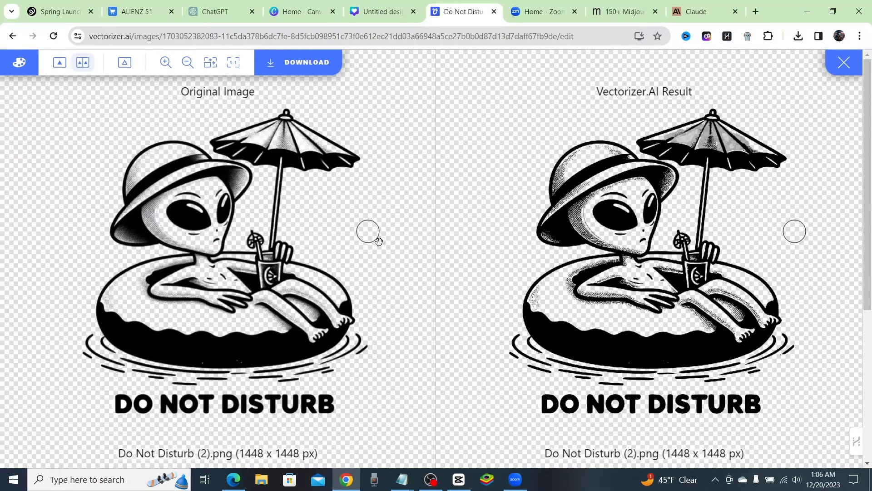
# - Compare the original and vectorized artwork up close, examining the legs, drink, face and eye for edge quality
pyautogui.scroll(5, 333, 304)
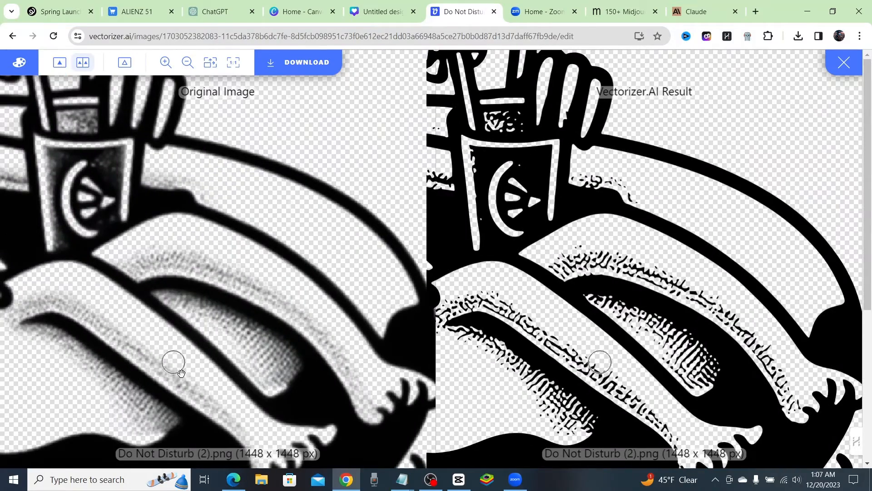
pyautogui.scroll(2, 181, 373)
pyautogui.scroll(-5, 194, 362)
pyautogui.scroll(2, 542, 257)
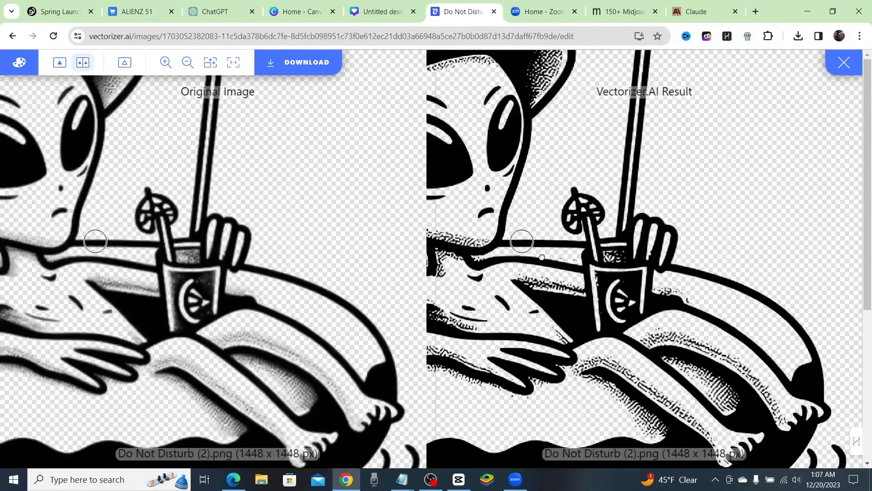
pyautogui.scroll(-3, 542, 257)
pyautogui.scroll(3, 590, 336)
pyautogui.scroll(-3, 594, 351)
pyautogui.scroll(4, 655, 350)
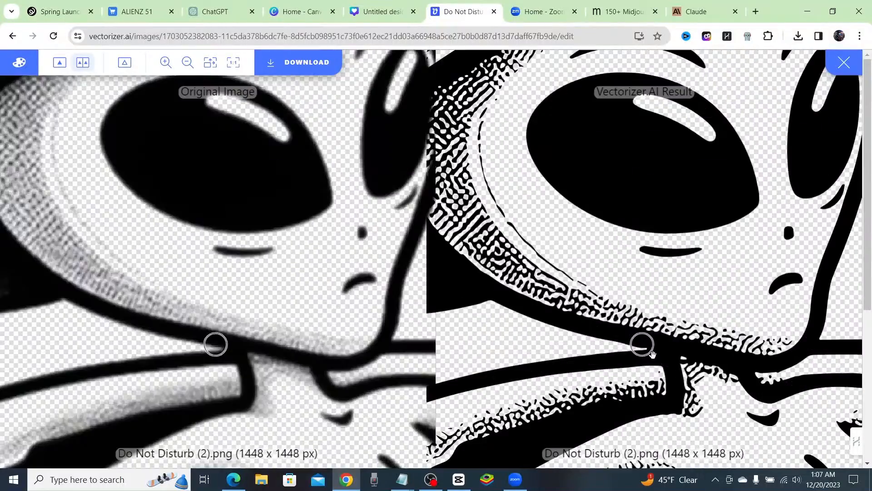
pyautogui.scroll(2, 652, 353)
pyautogui.scroll(-4, 631, 347)
pyautogui.scroll(3, 616, 391)
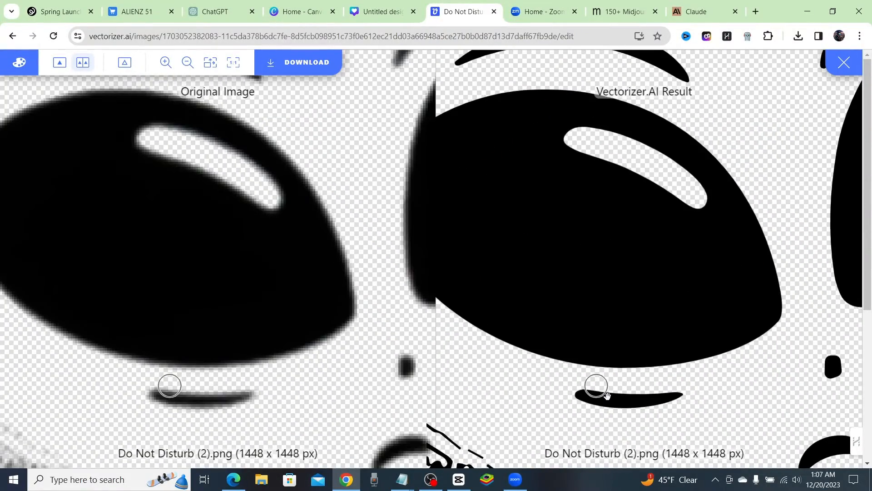
pyautogui.scroll(-3, 606, 394)
# - Close the comparison view and download the vectorized artwork in PNG format with filled shapes
pyautogui.press('Escape')
pyautogui.scroll(-3, 210, 341)
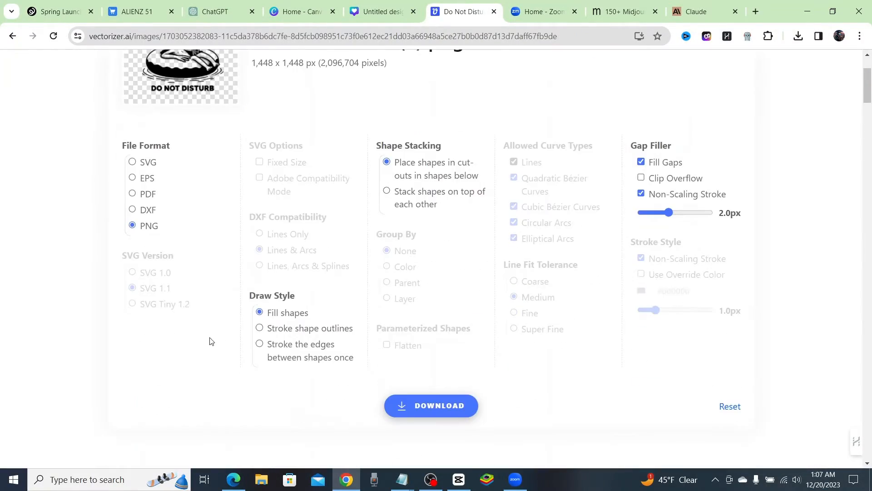
pyautogui.click(440, 412)
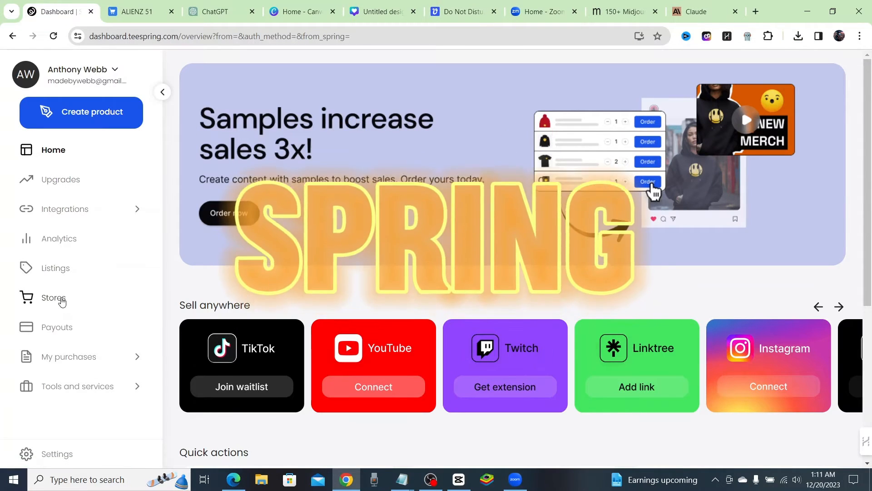
# - Switch to the Teespring dashboard, view the ALIENZ 51 store page and start creating a new product
pyautogui.click(27, 287)
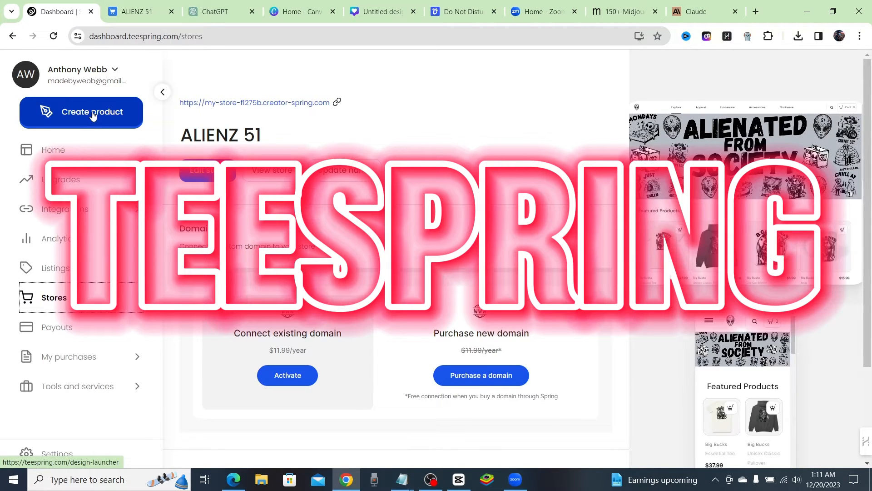
pyautogui.click(71, 139)
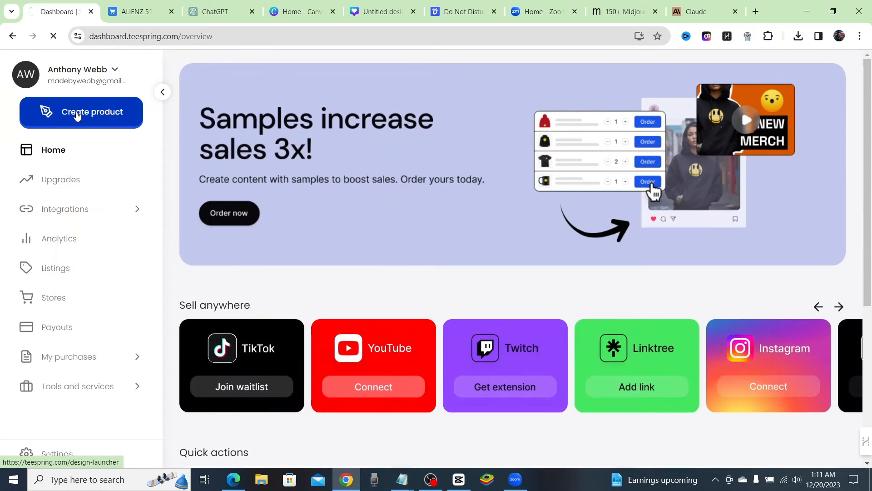
pyautogui.click(77, 114)
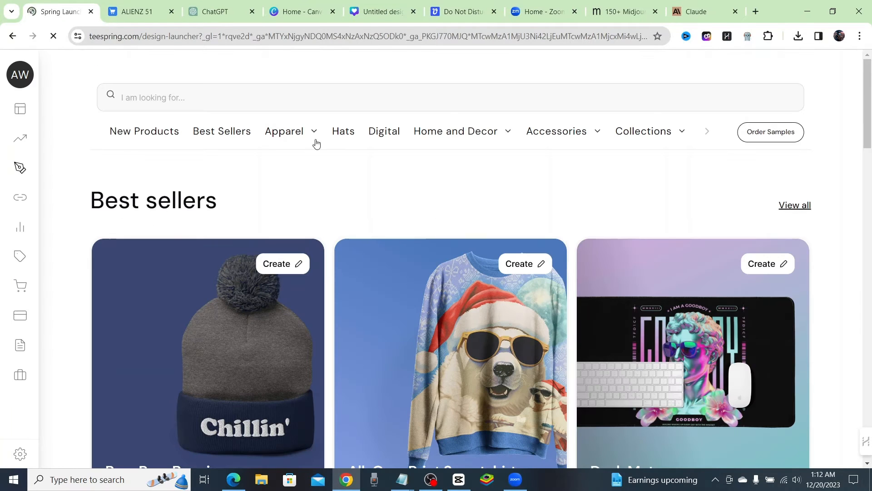
# - Browse the apparel T-shirts and choose the Classic Crew Neck Comfortsoft T-Shirt as the product to design
pyautogui.moveTo(316, 143)
pyautogui.click(384, 195)
pyautogui.scroll(-3, 219, 175)
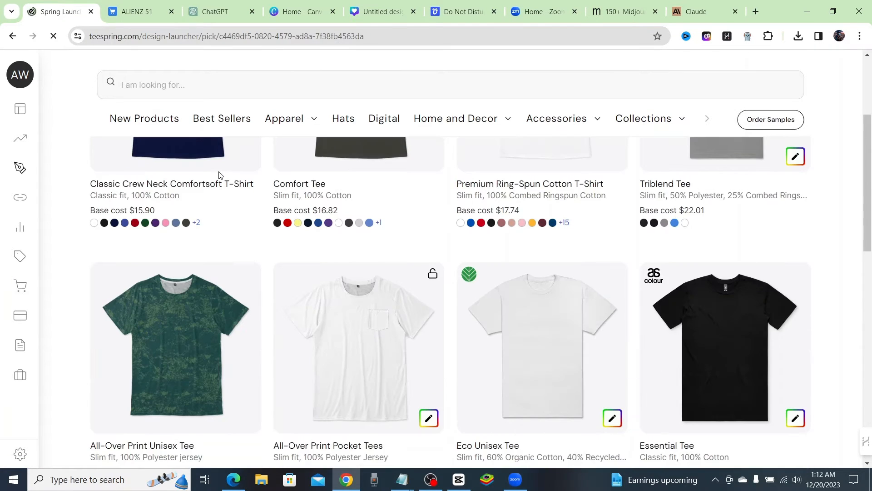
pyautogui.click(219, 175)
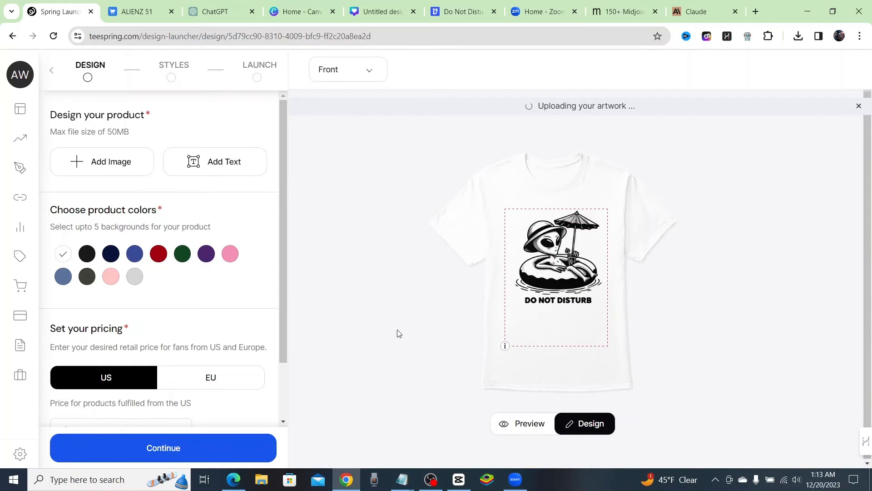
# - Switch to Canva and create a blank custom-size design 1650 px wide and 600 px high
pyautogui.scroll(-2, 177, 359)
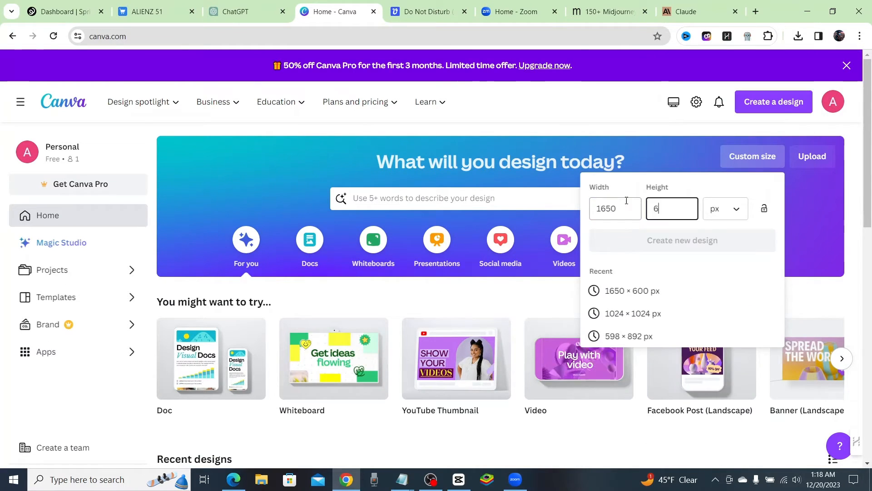
pyautogui.write('00')
pyautogui.press('Return')
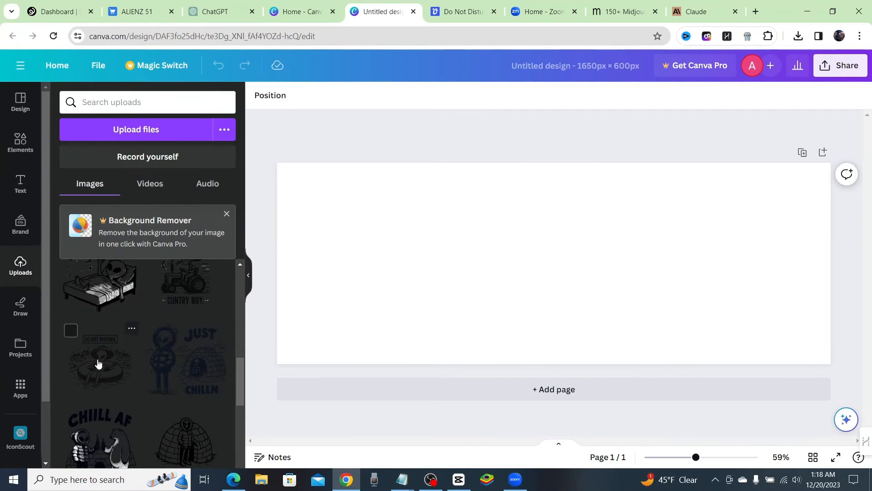
# - Place the uploaded Do Not Disturb pool-ring and Just Chillin igloo artworks, scaled down, one above the other along the banner's left edge
pyautogui.click(98, 361)
pyautogui.moveTo(395, 275); pyautogui.dragTo(344, 229)
pyautogui.scroll(-1, 186, 364)
pyautogui.click(186, 383)
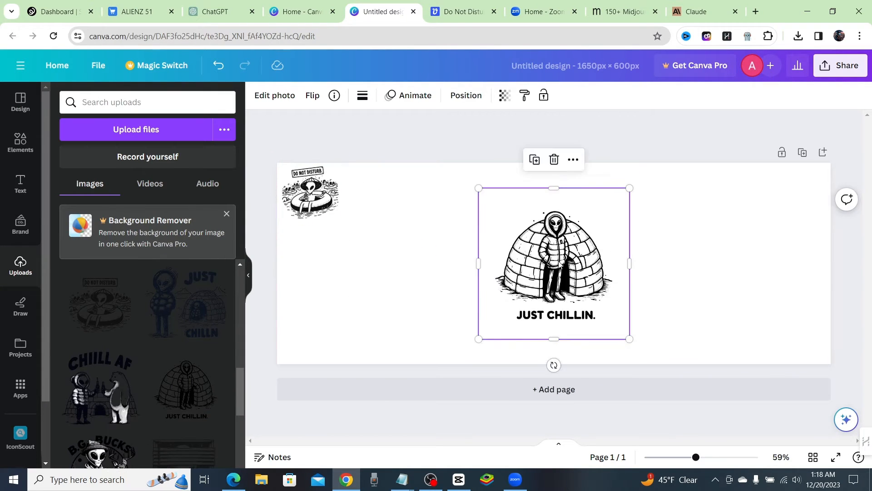
pyautogui.moveTo(553, 253); pyautogui.dragTo(330, 265)
pyautogui.moveTo(404, 341); pyautogui.dragTo(355, 287)
pyautogui.moveTo(318, 255); pyautogui.dragTo(314, 260)
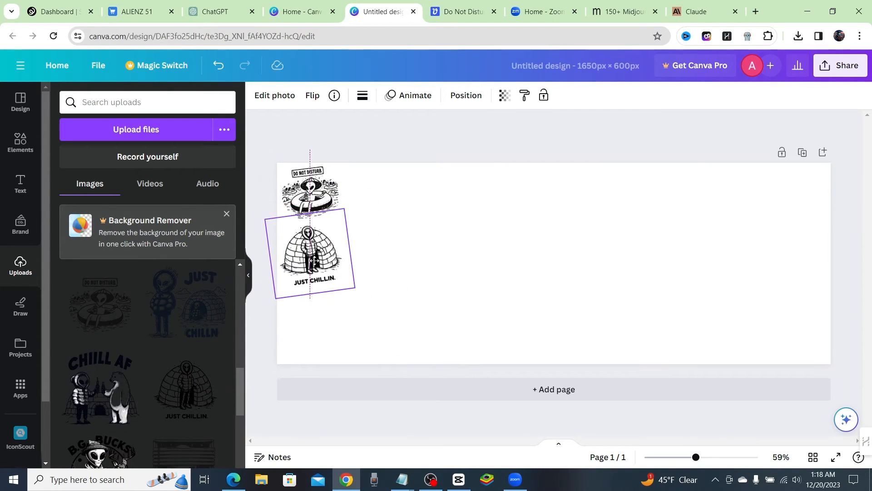
# - Add a heading reading ALIENATED to the banner
pyautogui.click(20, 184)
pyautogui.click(123, 237)
pyautogui.write('ALIENATED')
pyautogui.hotkey('ctrl', 'a')
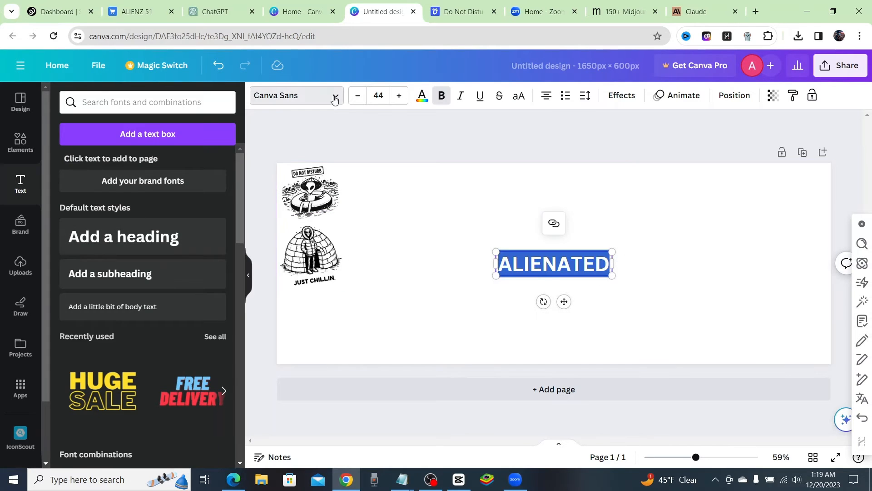
# - Set the ALIENATED heading in the Gagalin font and enlarge it to size 113
pyautogui.click(297, 95)
pyautogui.click(98, 259)
pyautogui.click(83, 283)
pyautogui.click(469, 294)
pyautogui.click(586, 279)
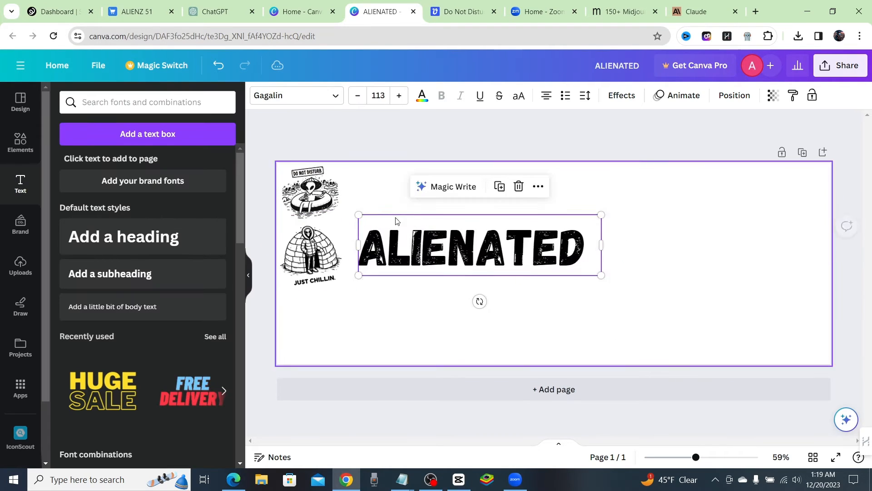
# - Change the tilted size 140 copy of the heading to FROM and place it beneath ALIENATED
pyautogui.doubleClick(568, 258)
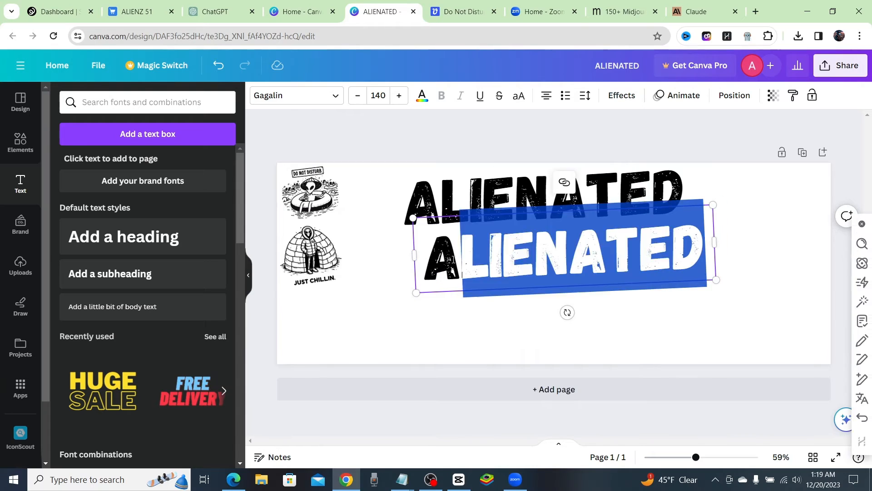
pyautogui.write('FROM')
pyautogui.moveTo(558, 252); pyautogui.dragTo(568, 255)
# - Add a third line reading SOCIETY at size 173 below FROM, and arrange the lines closely under ALIENATED
pyautogui.hotkey('ctrl', 'd')
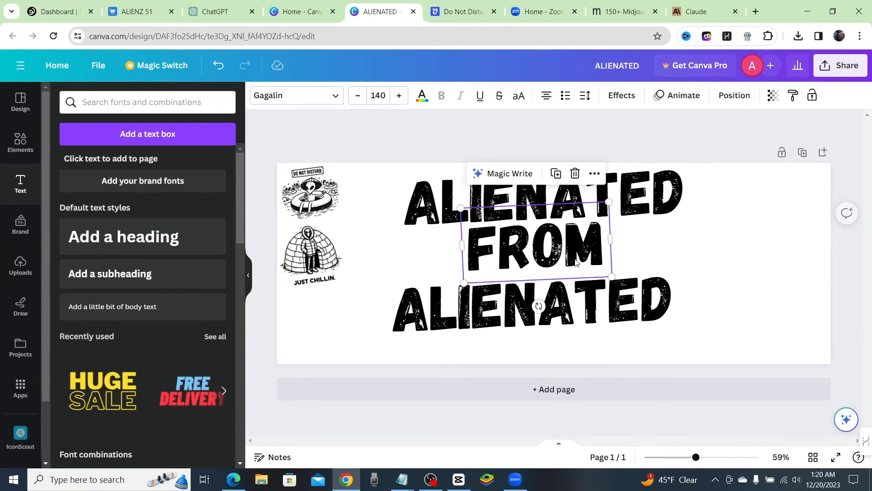
pyautogui.doubleClick(535, 301)
pyautogui.write('SOCIETY')
pyautogui.moveTo(691, 335); pyautogui.dragTo(731, 336)
pyautogui.moveTo(600, 302); pyautogui.dragTo(611, 296)
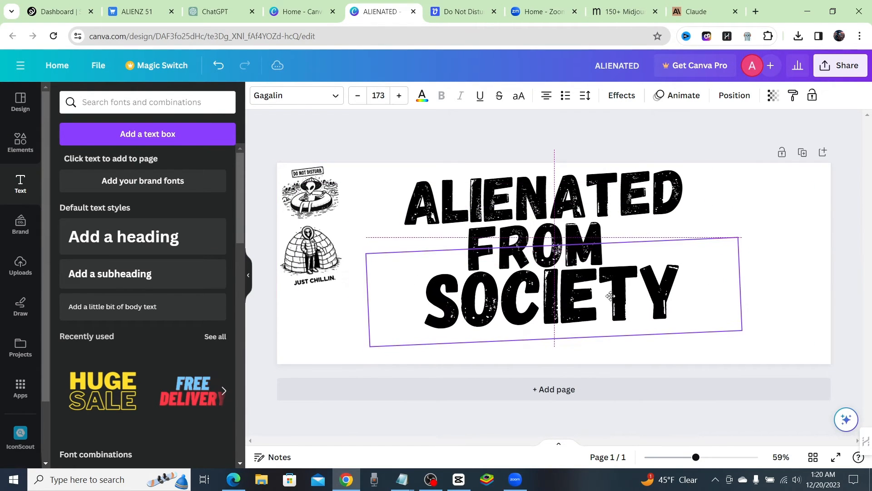
pyautogui.moveTo(577, 257); pyautogui.dragTo(586, 260)
pyautogui.moveTo(552, 297); pyautogui.dragTo(552, 285)
# - Add the uploaded B.G. Bucks alien artwork to the banner and scale it down beside the lettering
pyautogui.click(20, 266)
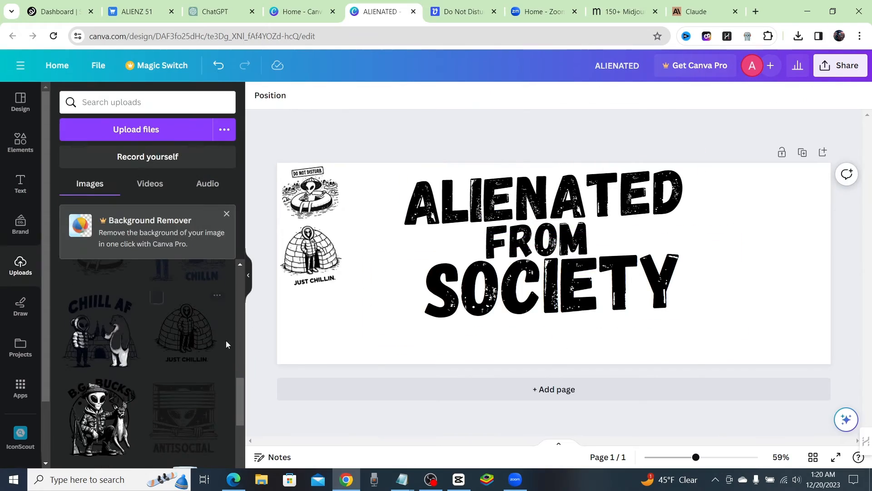
pyautogui.moveTo(100, 418); pyautogui.dragTo(427, 272)
pyautogui.moveTo(500, 365); pyautogui.dragTo(378, 304)
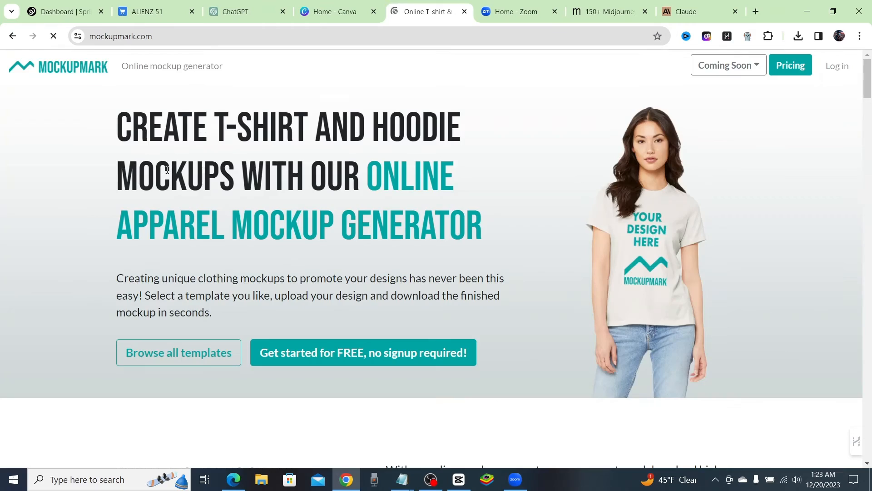
# - Switch to the Mockup Mark site, open the free apparel mockups and submit the Do Not Disturb alien artwork
pyautogui.scroll(-2, 339, 277)
pyautogui.scroll(-6, 339, 276)
pyautogui.click(161, 250)
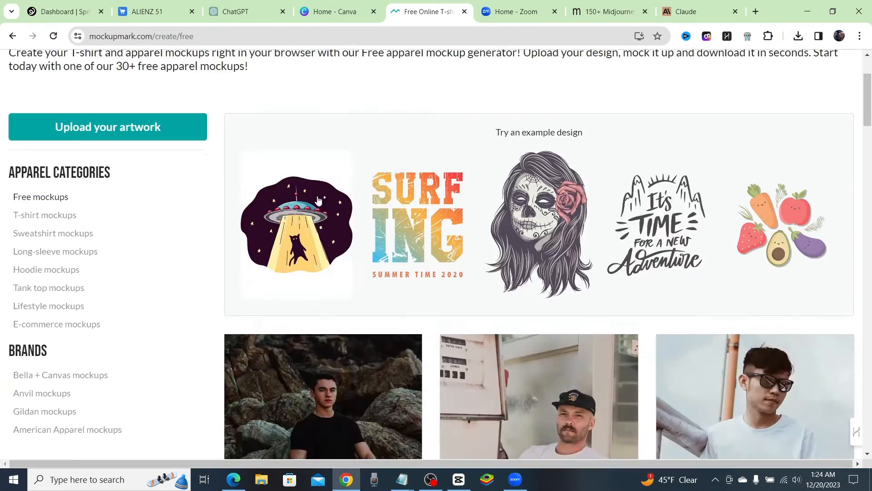
pyautogui.click(107, 127)
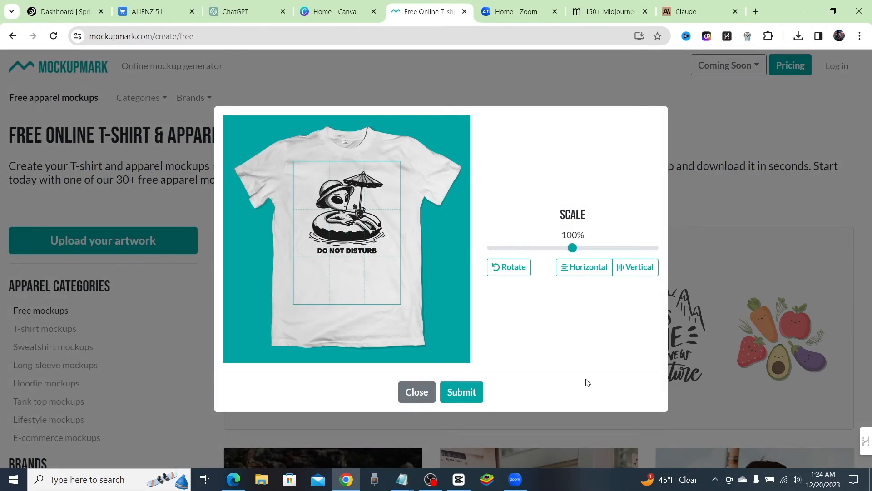
pyautogui.click(462, 391)
# - Browse the free mockups showing the artwork and download the one of the man against the white brick wall
pyautogui.scroll(-10, 225, 207)
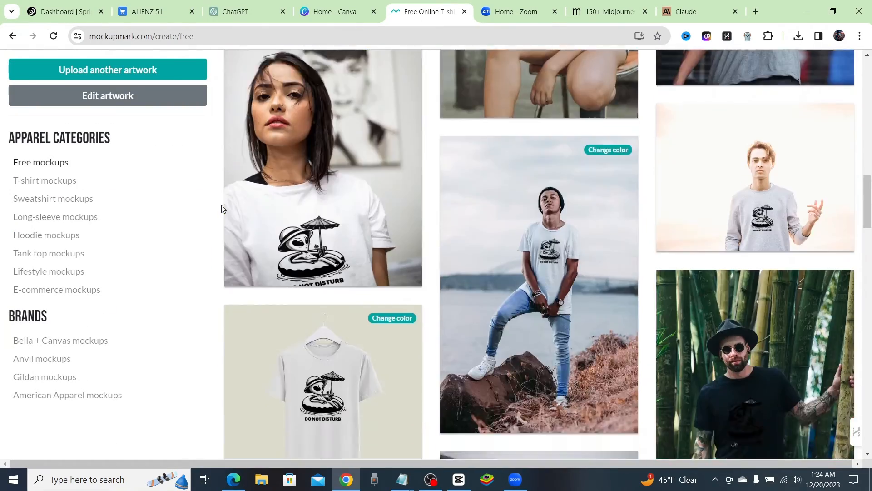
pyautogui.scroll(-15, 221, 208)
pyautogui.scroll(5, 360, 327)
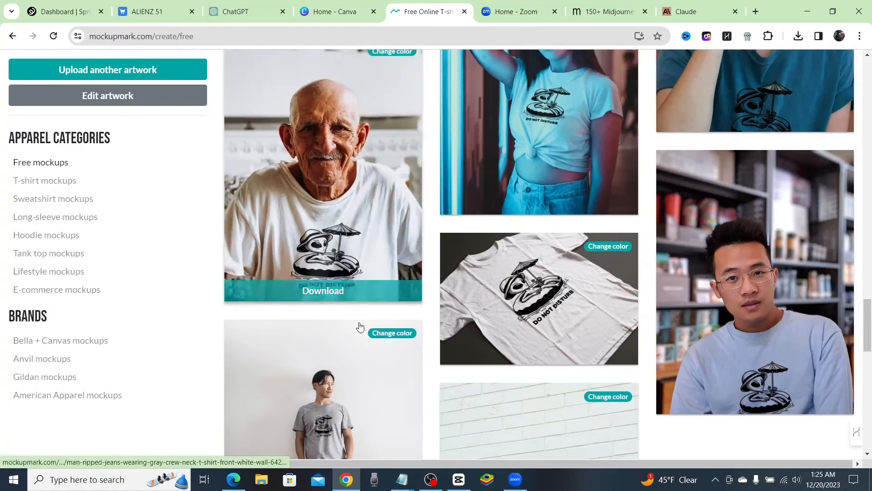
pyautogui.scroll(-7, 360, 326)
pyautogui.click(538, 295)
# - Locate the downloaded tshirt-10 mockup in the Downloads folder and open it for viewing
pyautogui.scroll(4, 655, 292)
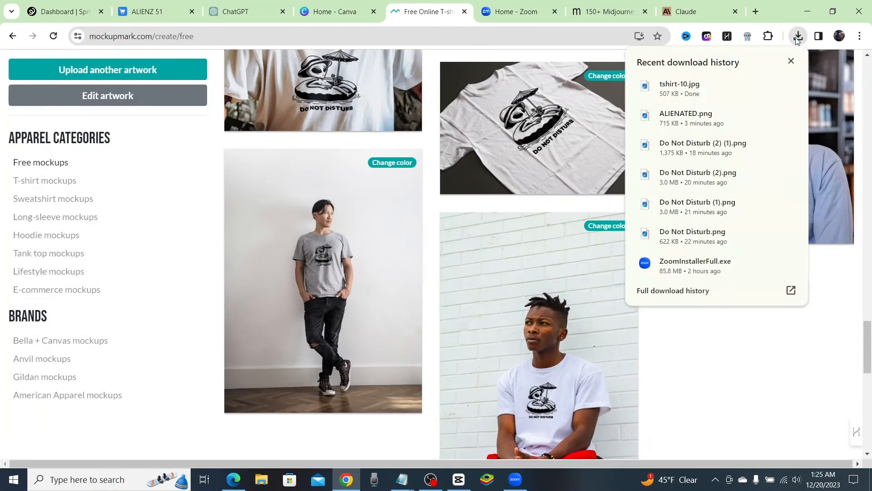
pyautogui.click(790, 88)
pyautogui.doubleClick(284, 269)
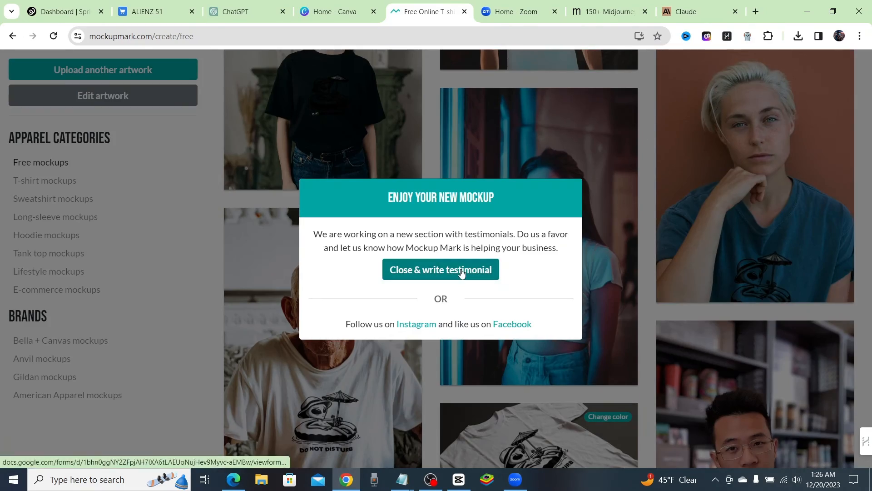
# - Close the thank-you message on Mockup Mark and check the recent downloads for the new T-shirt mockup
pyautogui.click(462, 272)
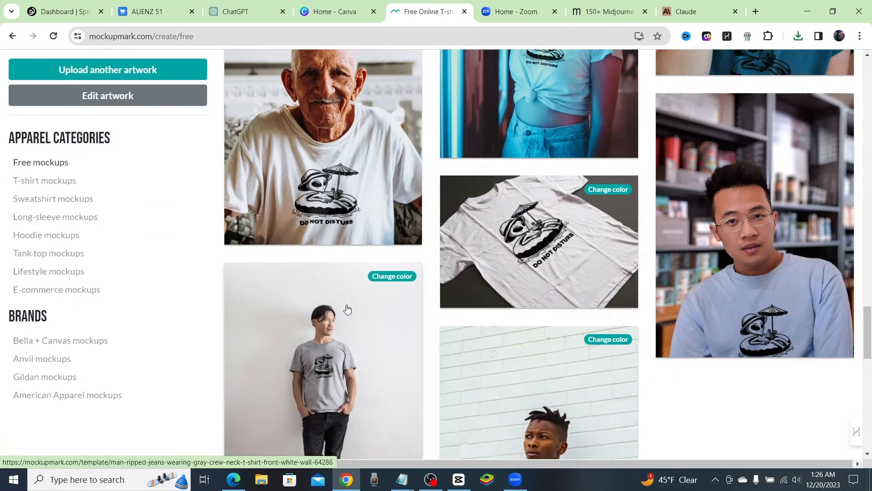
pyautogui.scroll(1, 557, 330)
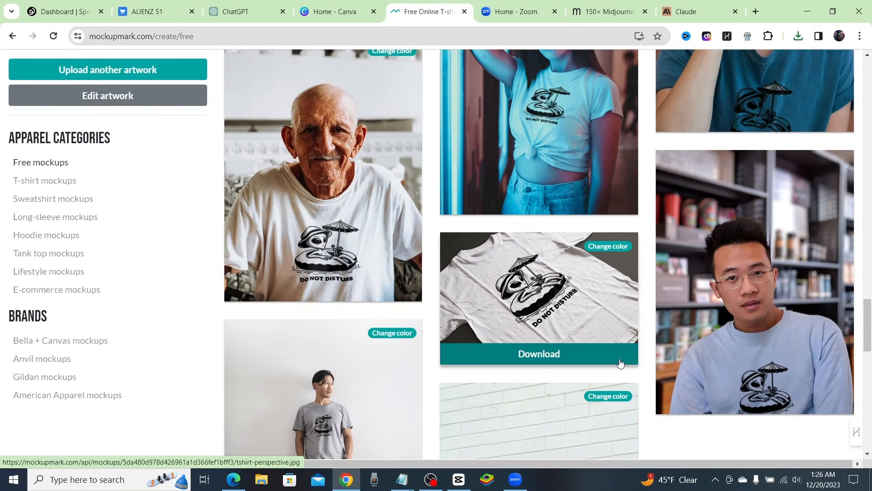
pyautogui.click(798, 36)
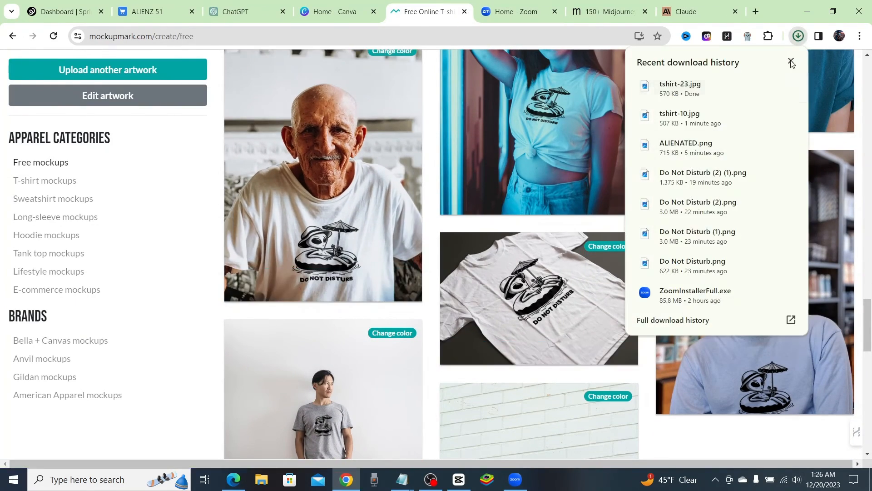
pyautogui.click(791, 61)
# - View the downloaded tshirt-23, tshirt-perspective and tshirt-7 mockups from the Downloads folder in the image viewer
pyautogui.click(798, 36)
pyautogui.click(758, 143)
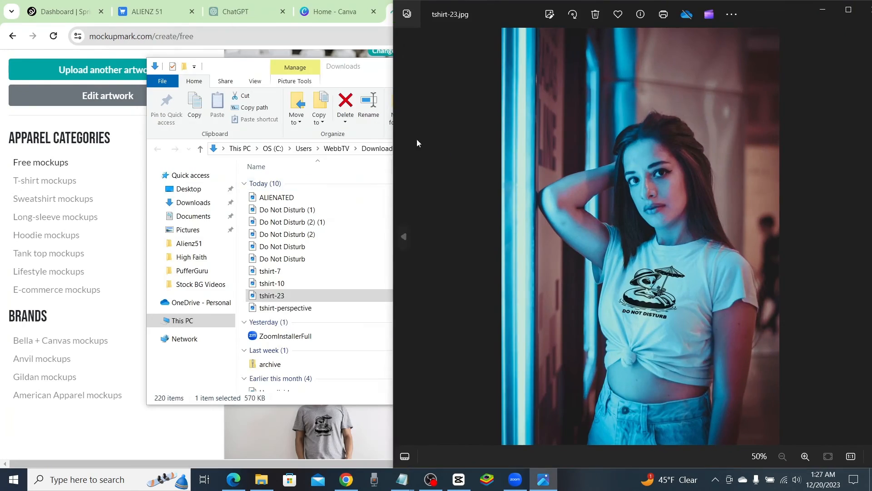
pyautogui.doubleClick(286, 307)
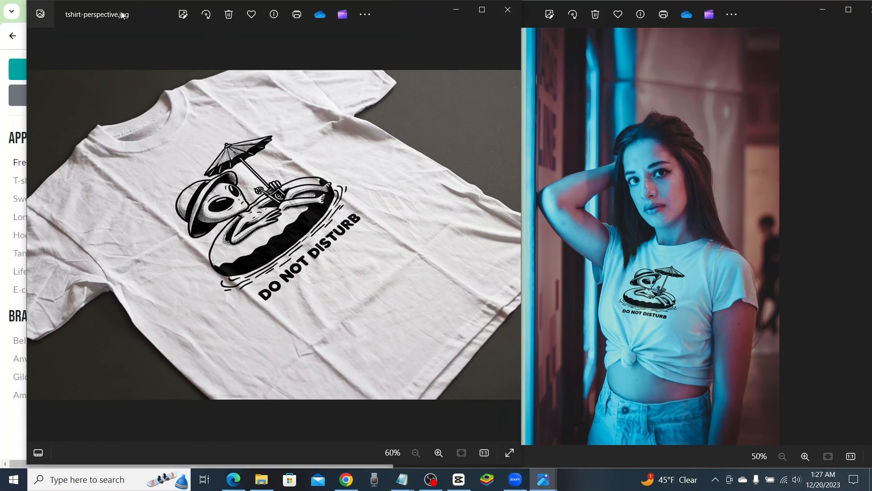
pyautogui.moveTo(123, 16); pyautogui.dragTo(236, 16)
pyautogui.doubleClick(266, 277)
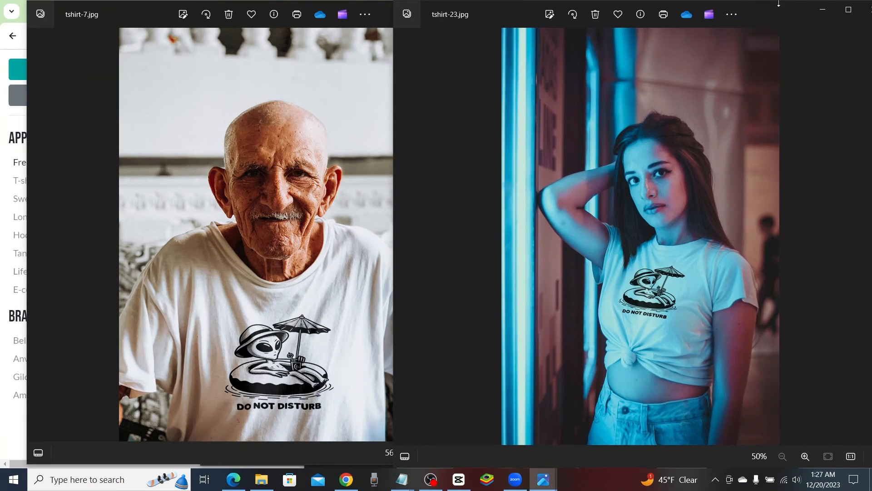
pyautogui.moveTo(579, 146)
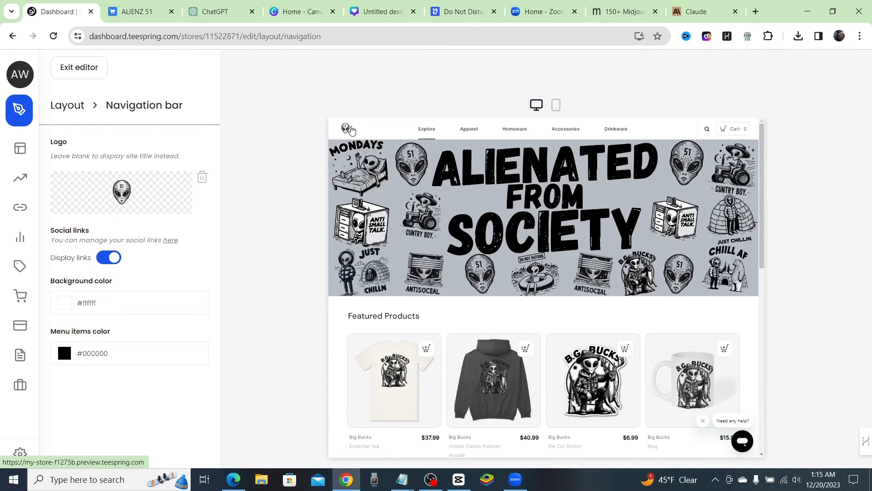
# - Preview the Teespring storefront in the mobile layout and examine its banner, products and footer
pyautogui.click(555, 106)
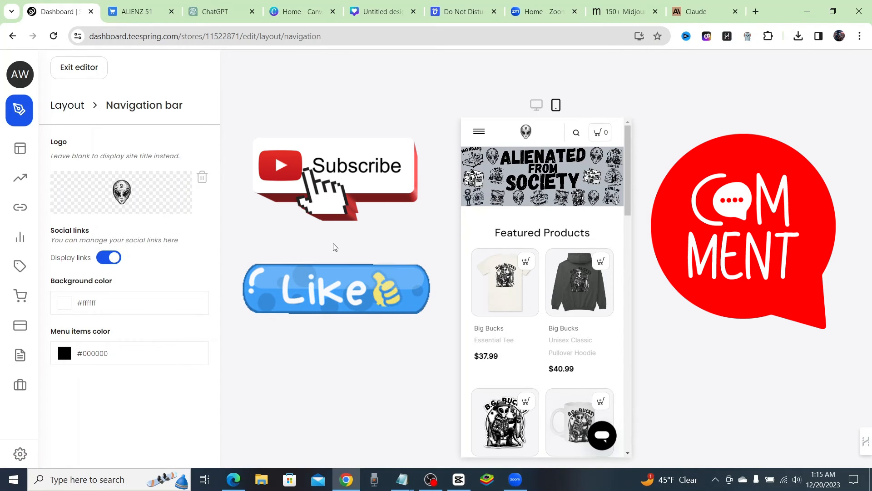
pyautogui.scroll(-15, 522, 255)
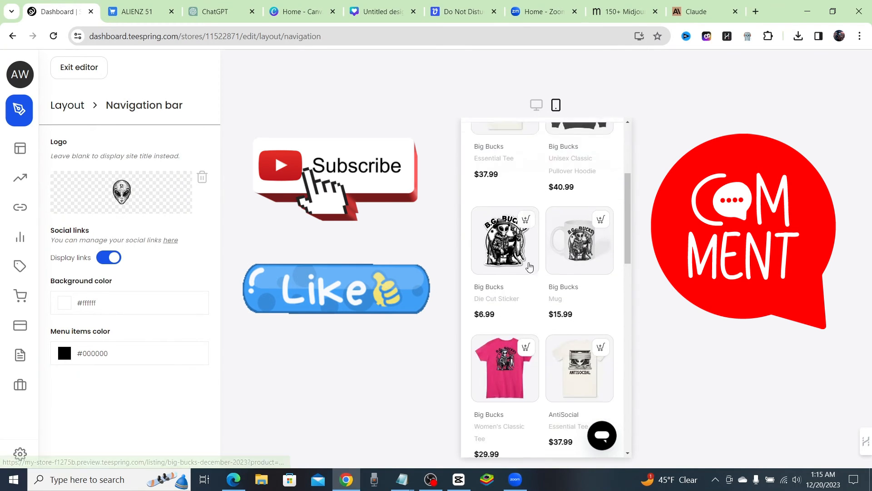
pyautogui.scroll(-3, 509, 276)
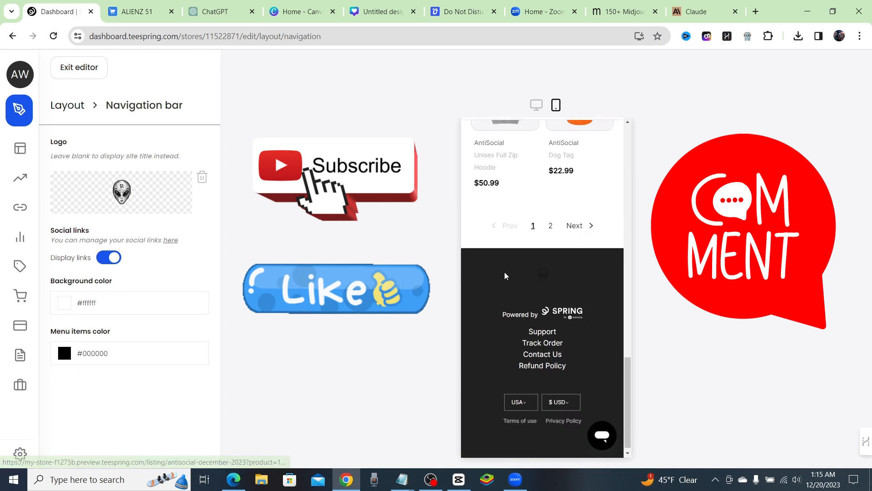
pyautogui.scroll(10, 506, 273)
pyautogui.scroll(10, 494, 269)
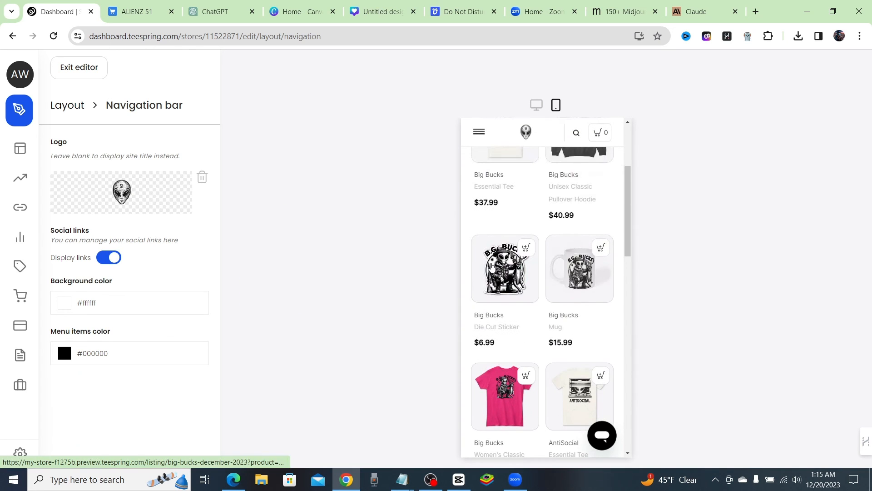